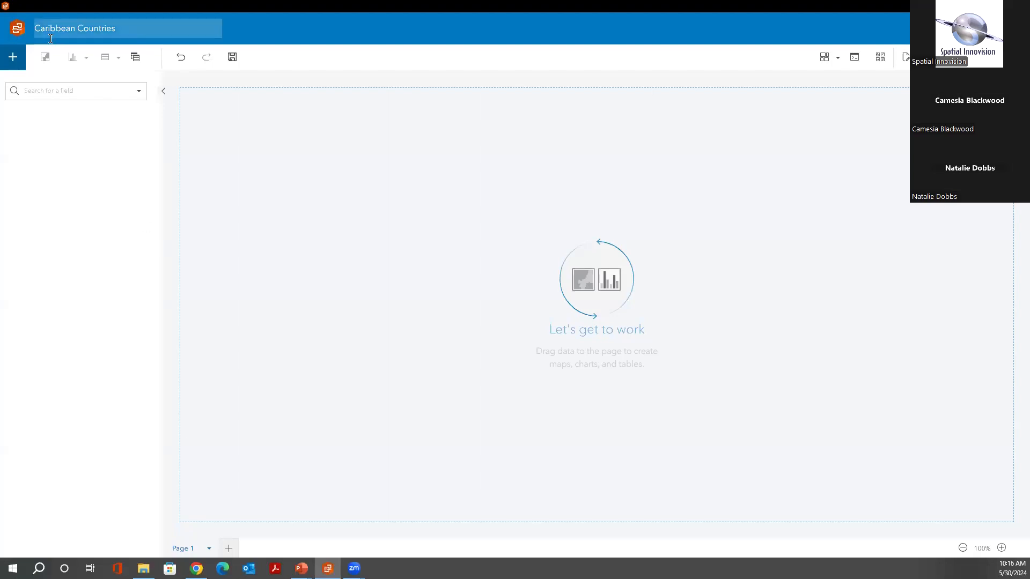
Add the Caribbean_Countries dataset from the Spatial Innovision Limited connection to the page as a map
click(13, 57)
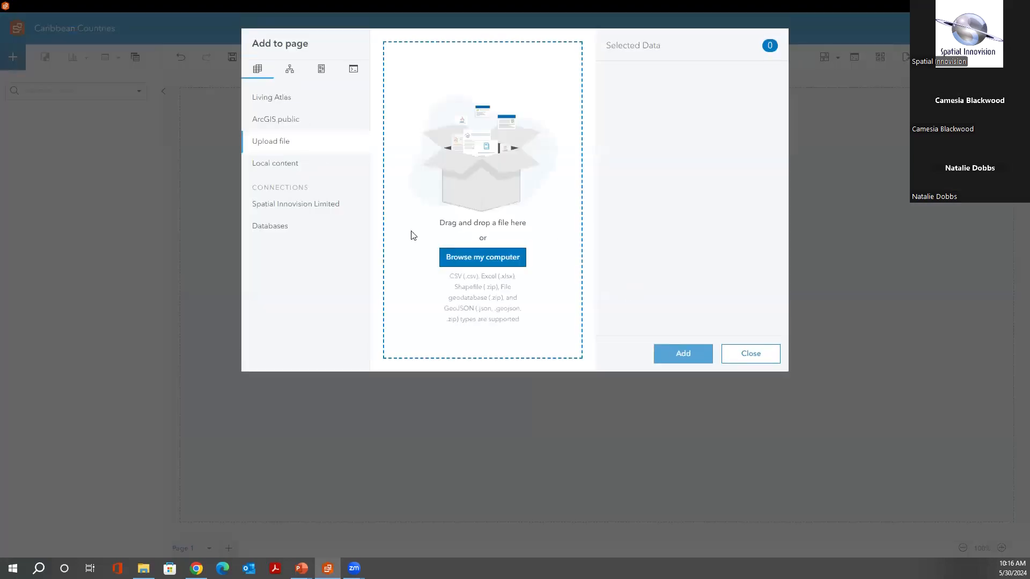
click(317, 211)
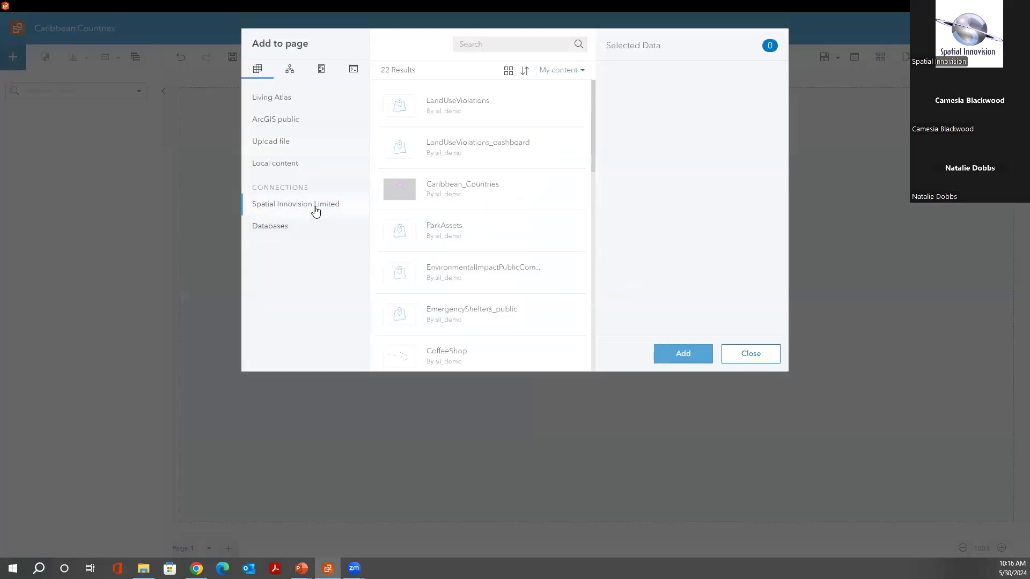
click(566, 191)
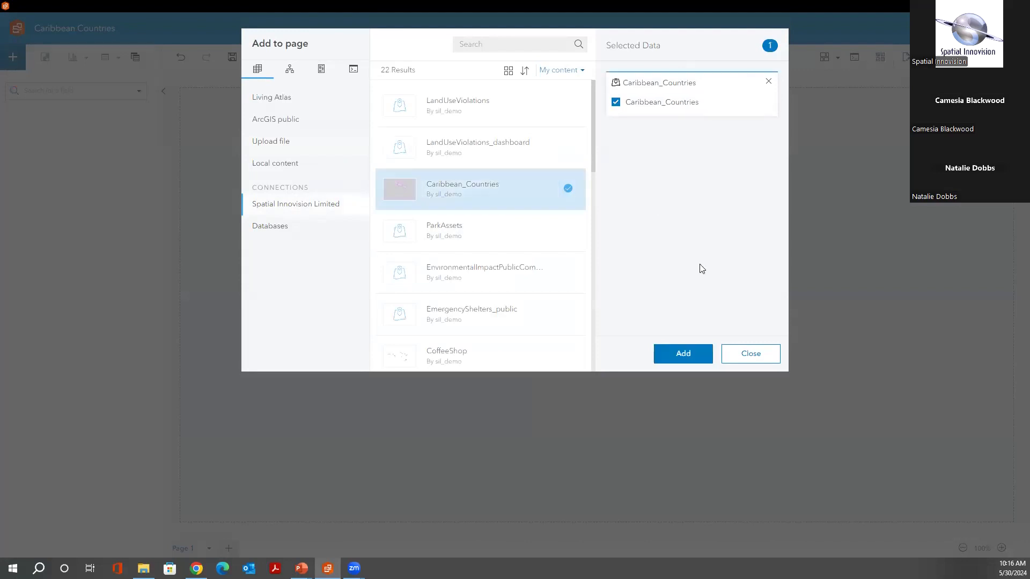
click(683, 355)
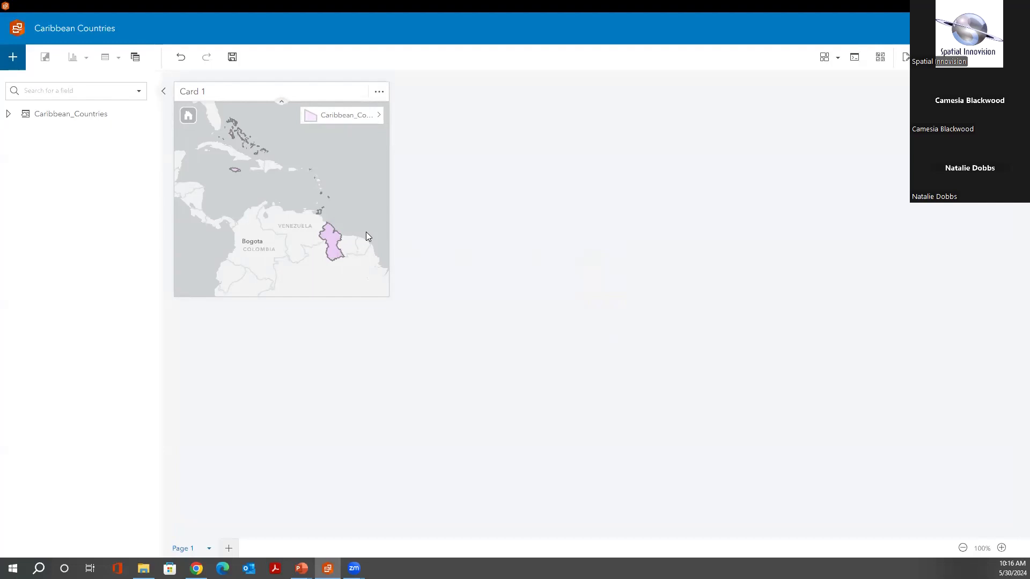
Style the map's Caribbean_Countries layer by the Name field
click(379, 116)
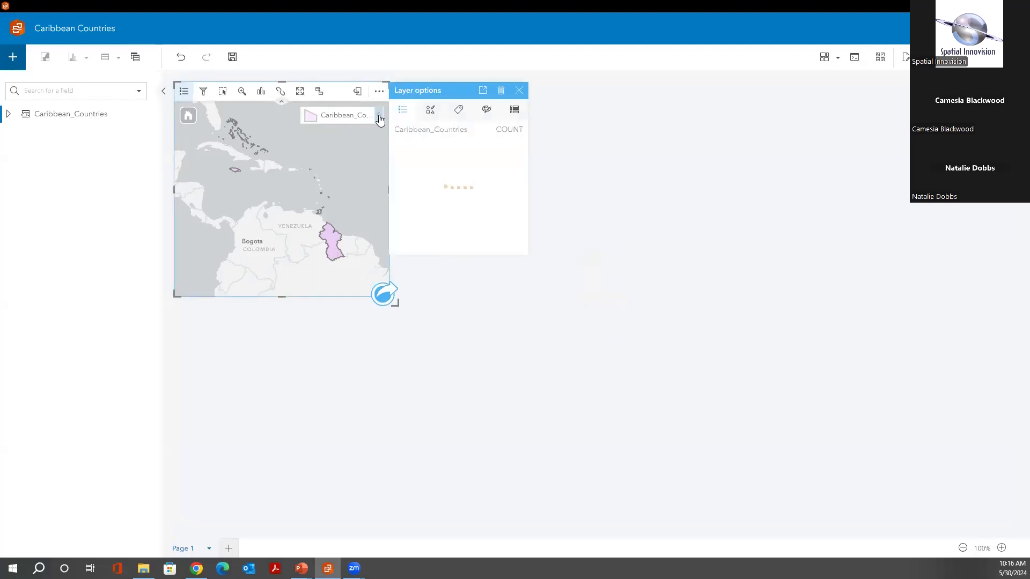
click(428, 115)
click(452, 154)
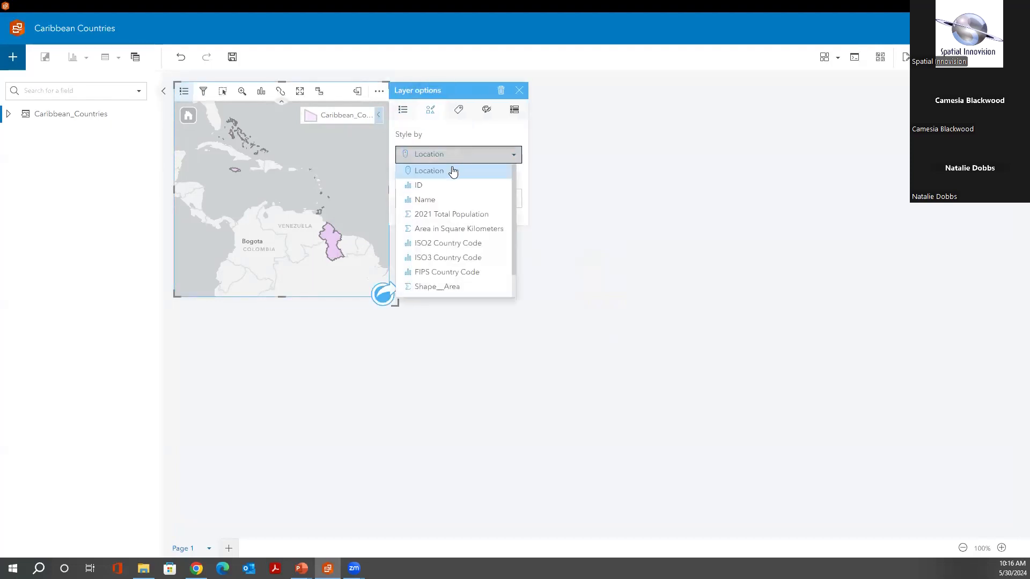
click(452, 203)
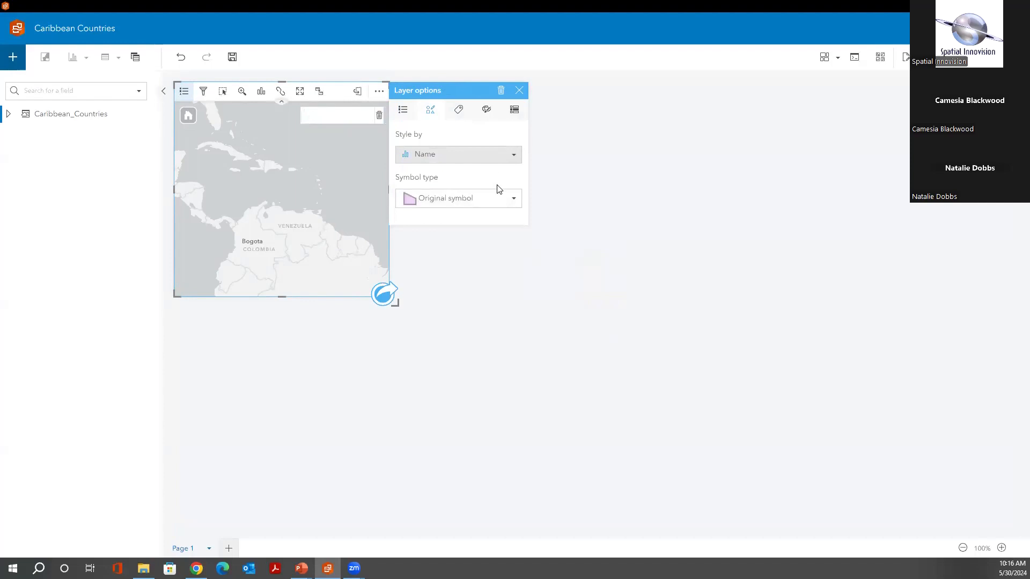
Pop out the map layer's legend as its own card and place it beside the map
click(403, 113)
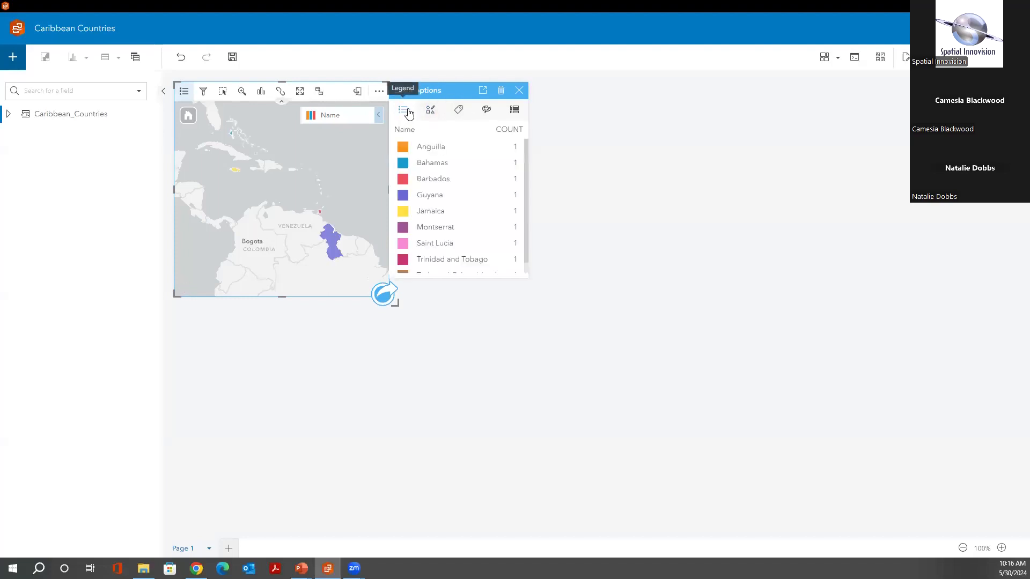
click(482, 89)
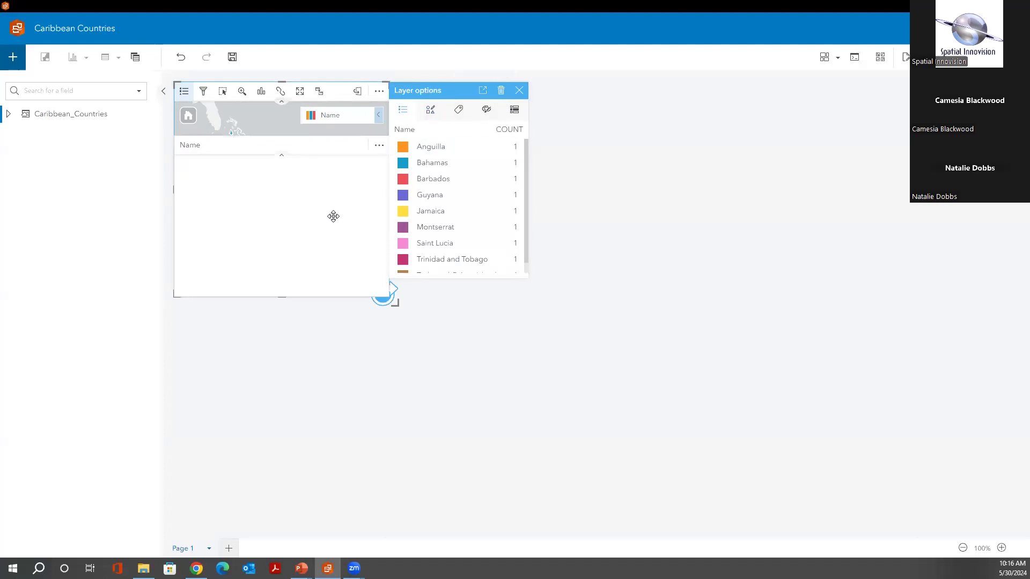
click(524, 89)
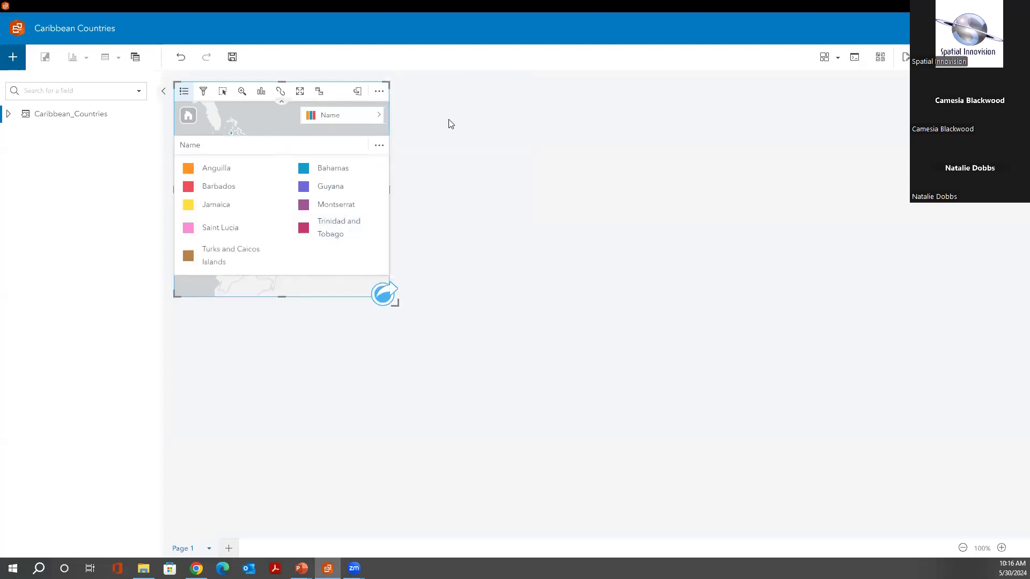
drag(275, 145, 499, 93)
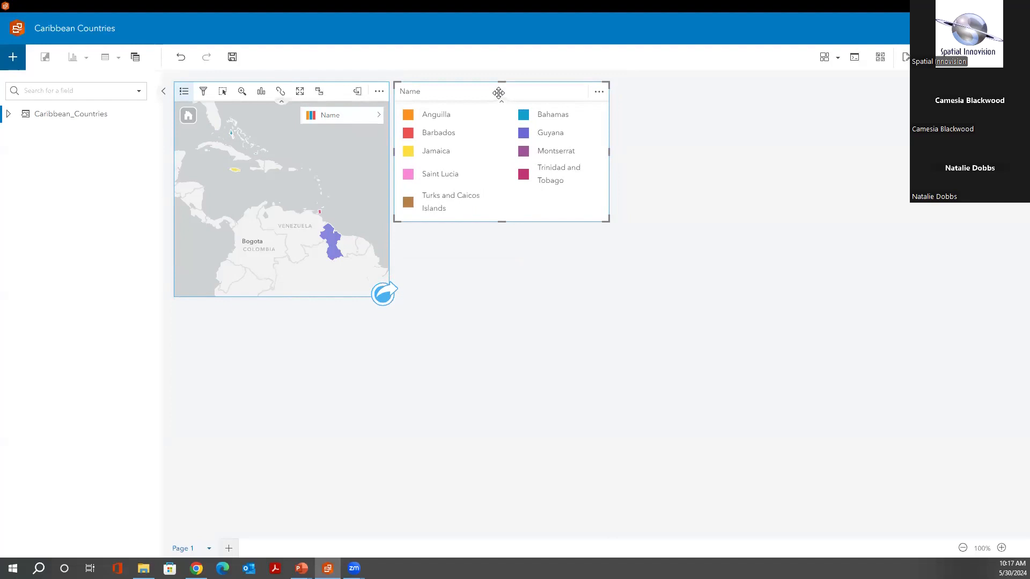
Create a treemap from the Name and 2021 Total Population fields beside the legend card
click(9, 115)
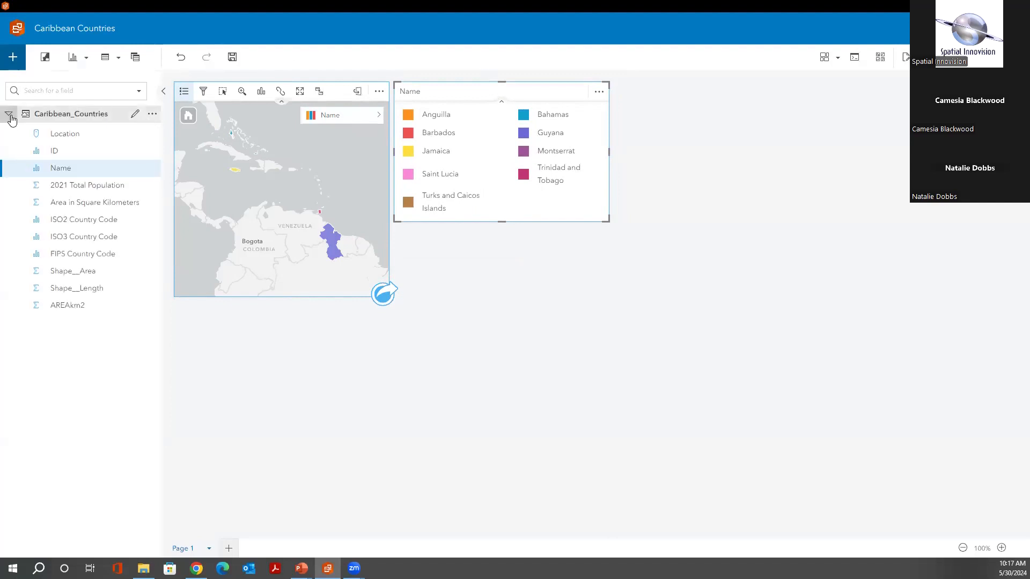
click(20, 169)
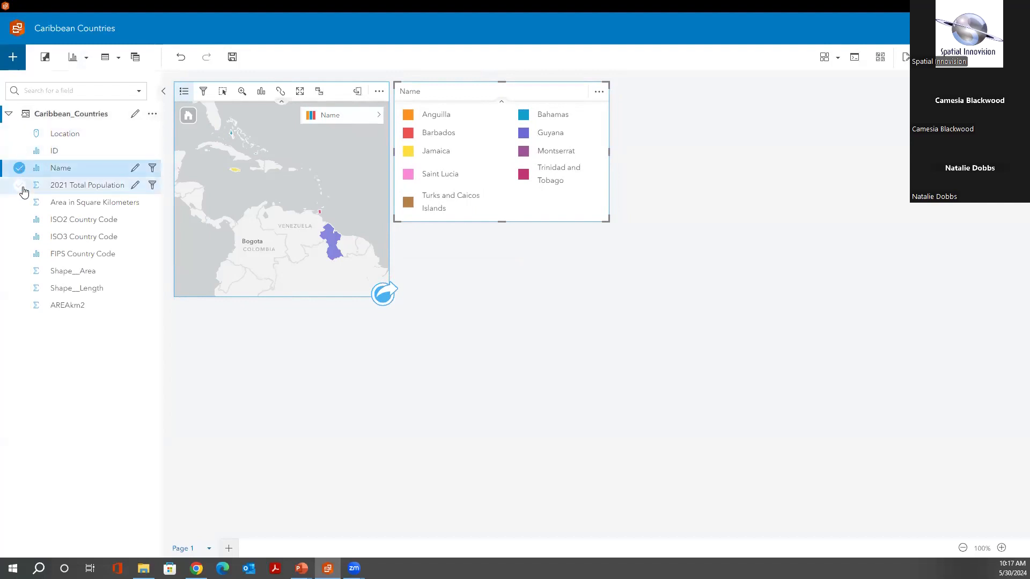
click(27, 185)
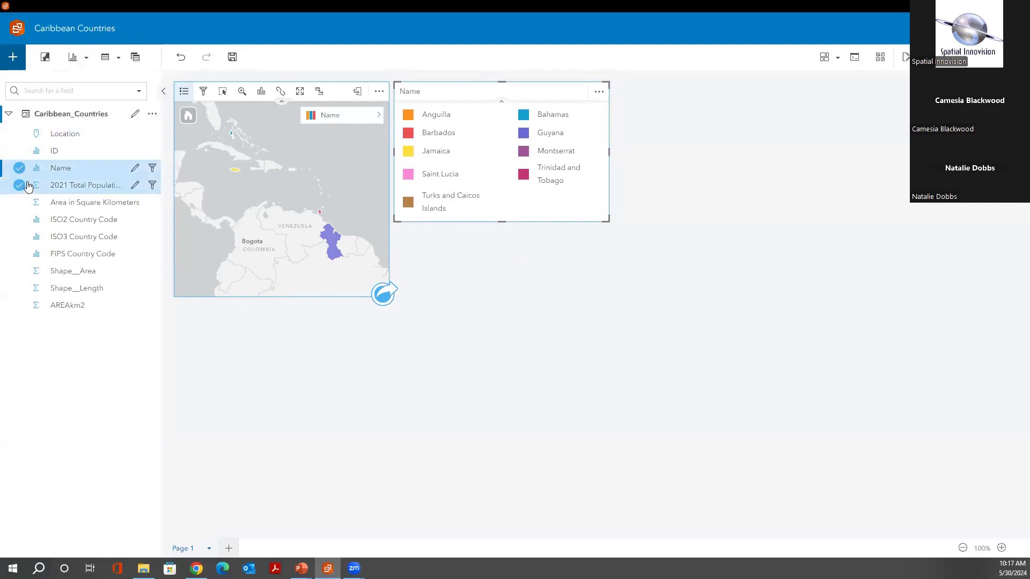
drag(64, 170, 659, 216)
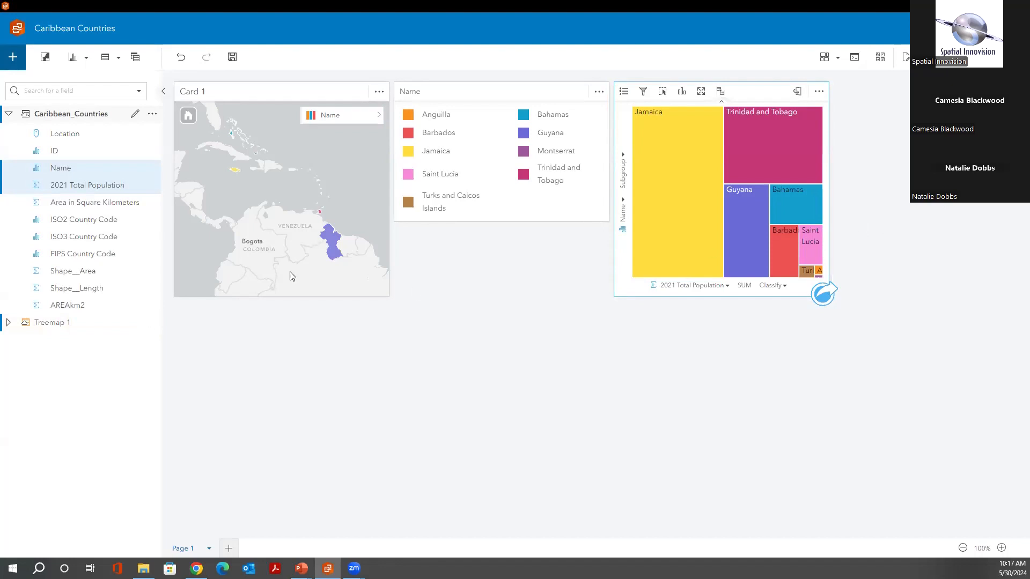
Create a KPI card of 2021 Total Population below the map and set the Area in Square Kilometers field's role to String
click(56, 188)
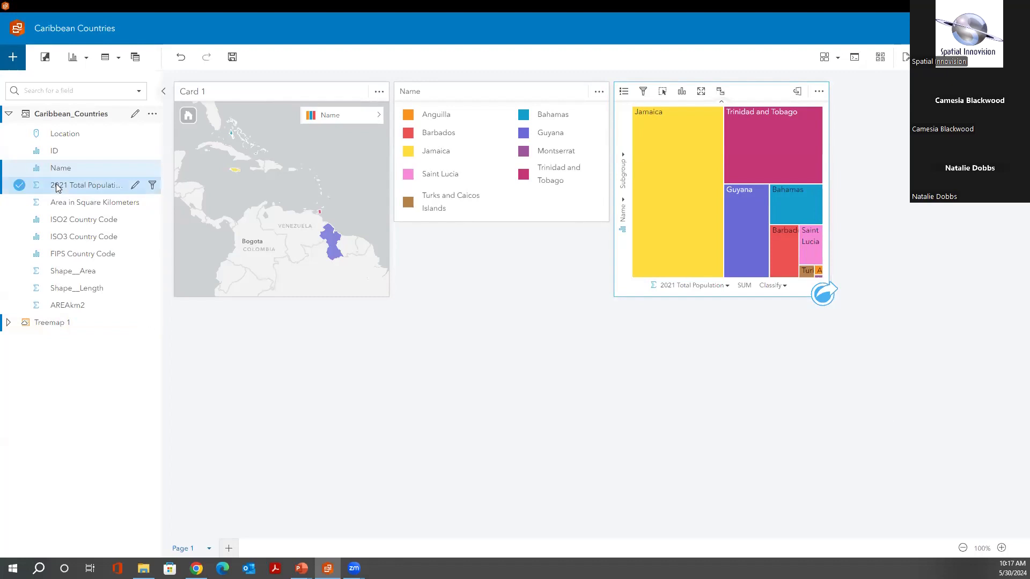
drag(69, 184, 206, 400)
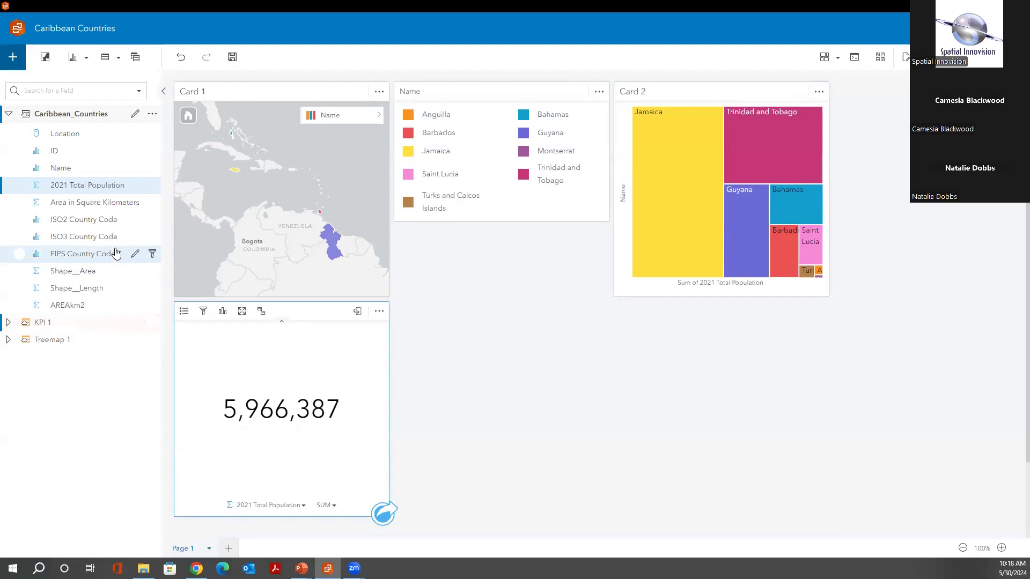
click(39, 208)
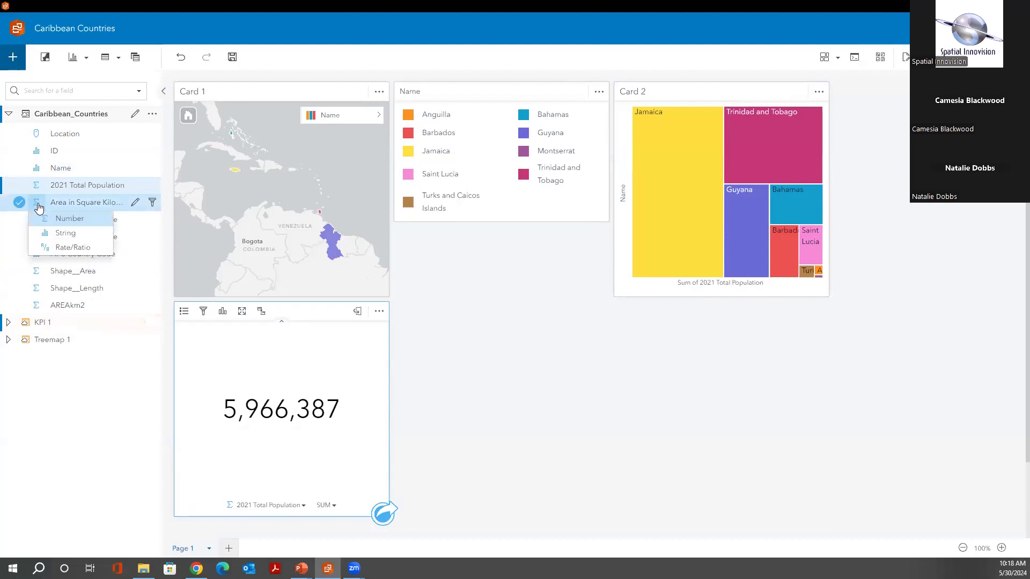
click(46, 236)
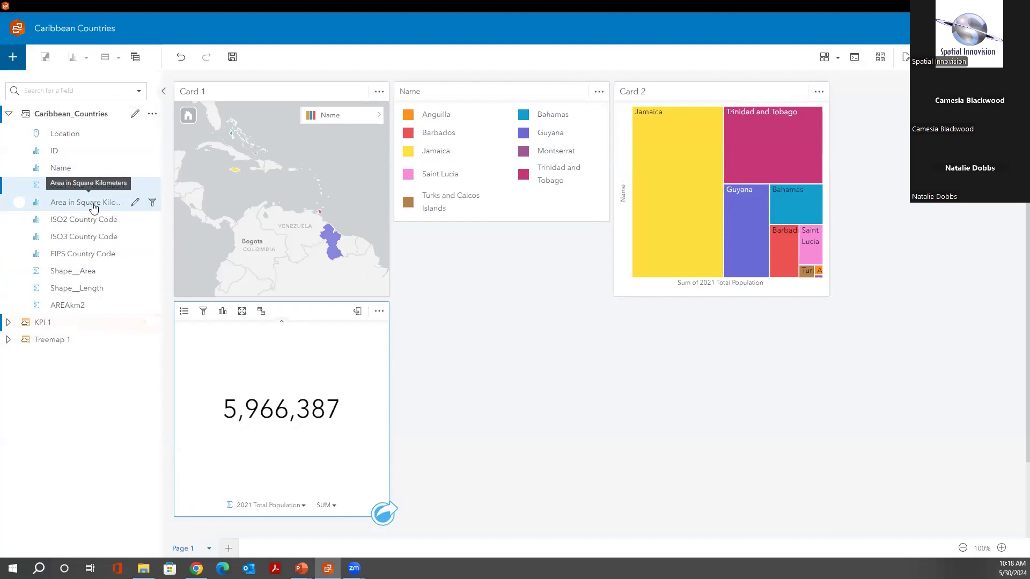
Create a chord diagram of Area in Square Kilometers and Name, styled by the sum of 2021 Total Population, and place it below the legend card
click(381, 292)
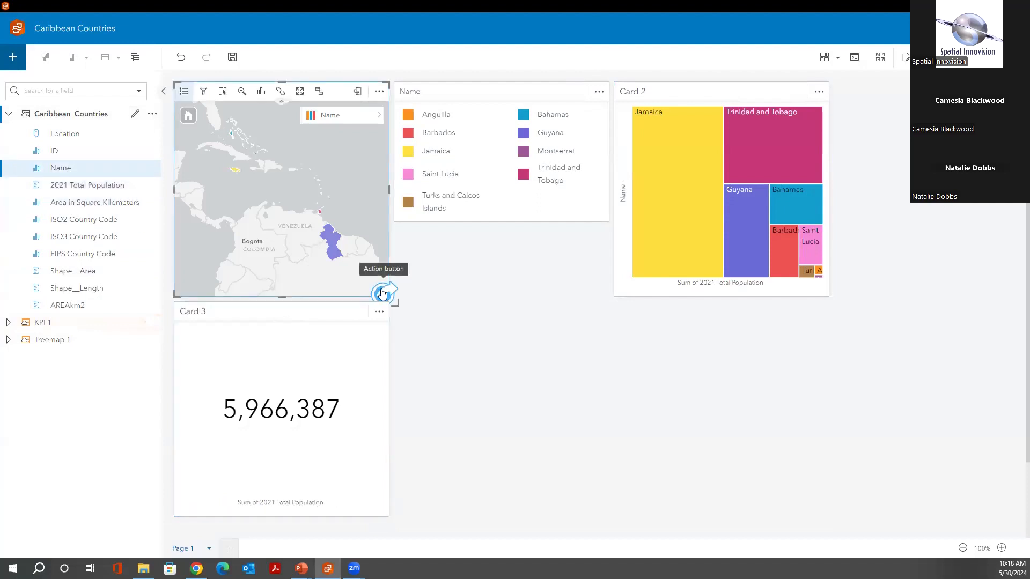
click(382, 293)
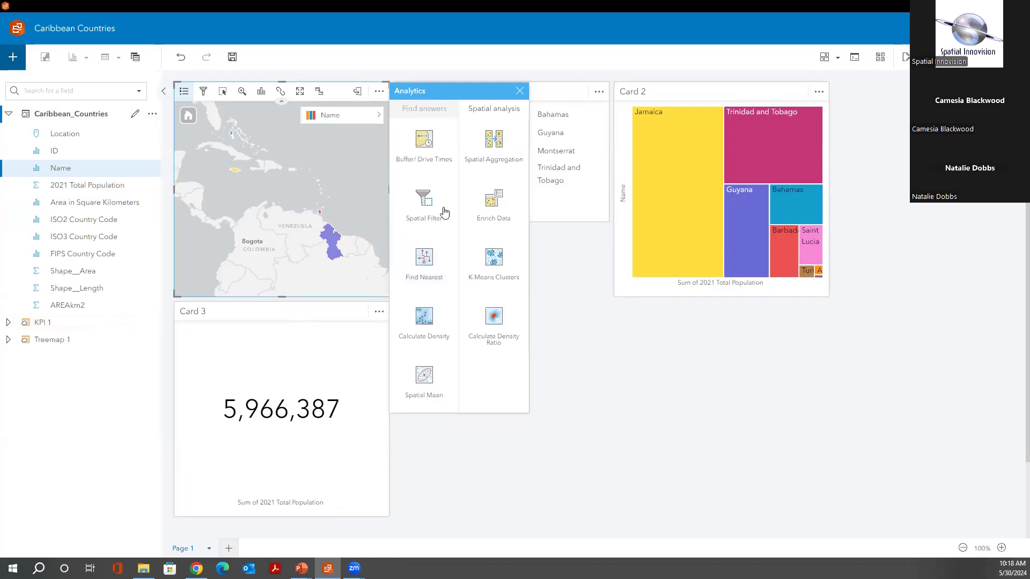
click(438, 110)
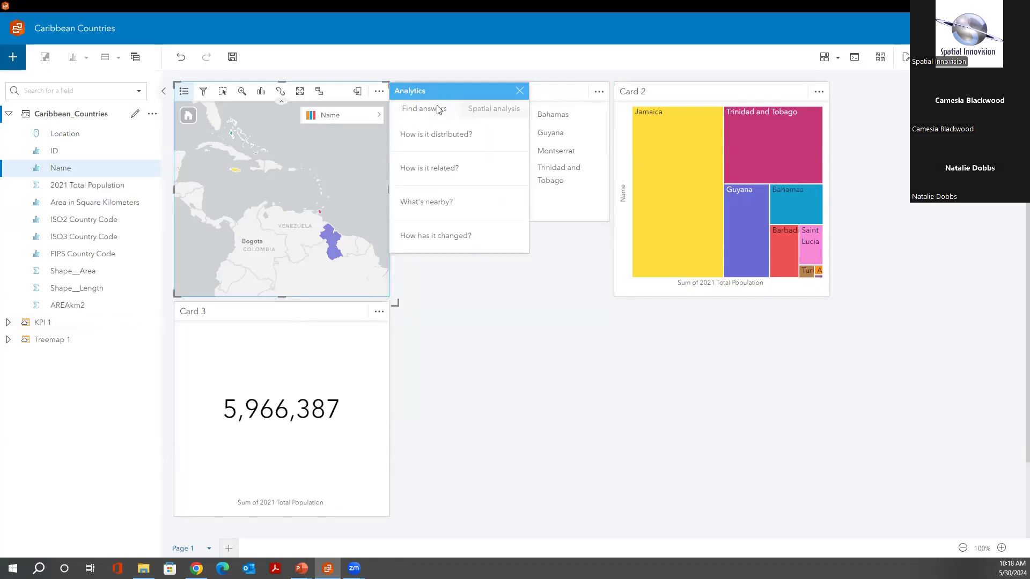
click(444, 168)
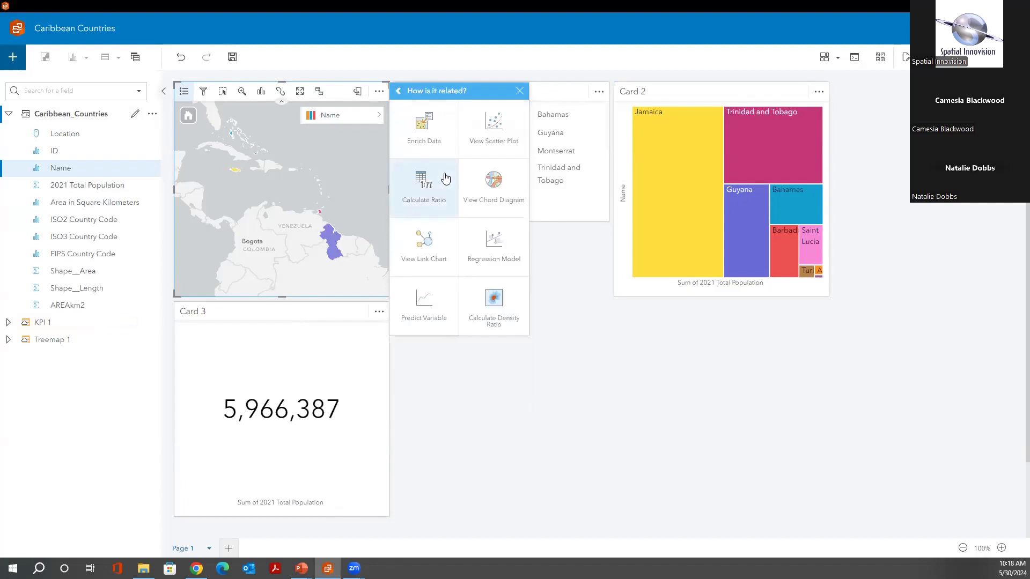
click(494, 185)
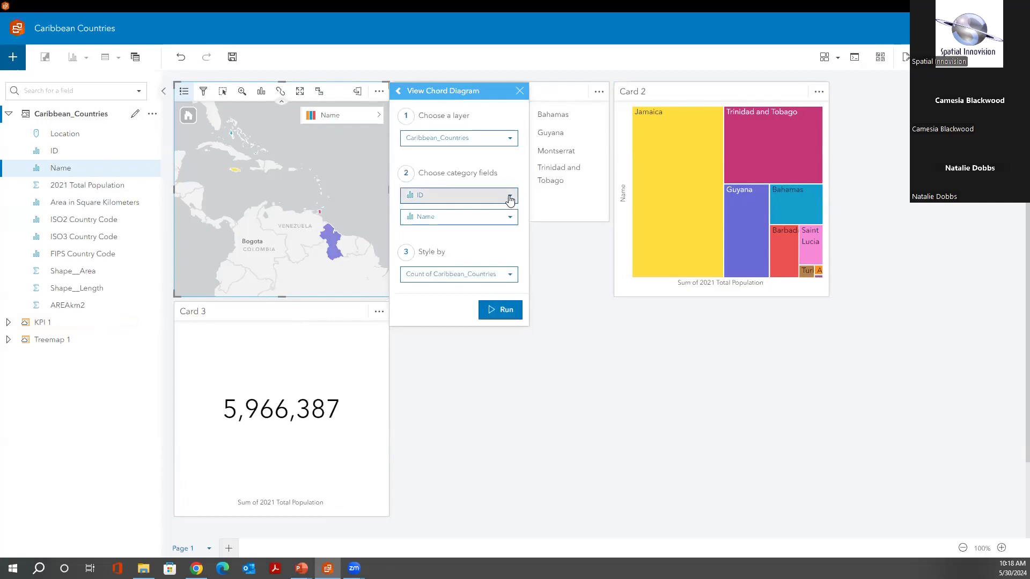
click(509, 197)
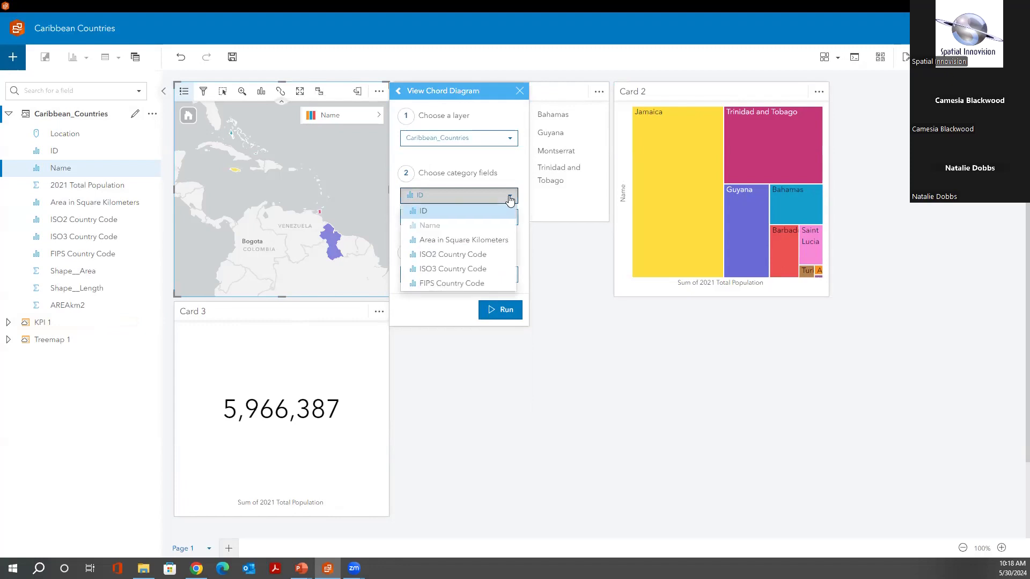
click(490, 241)
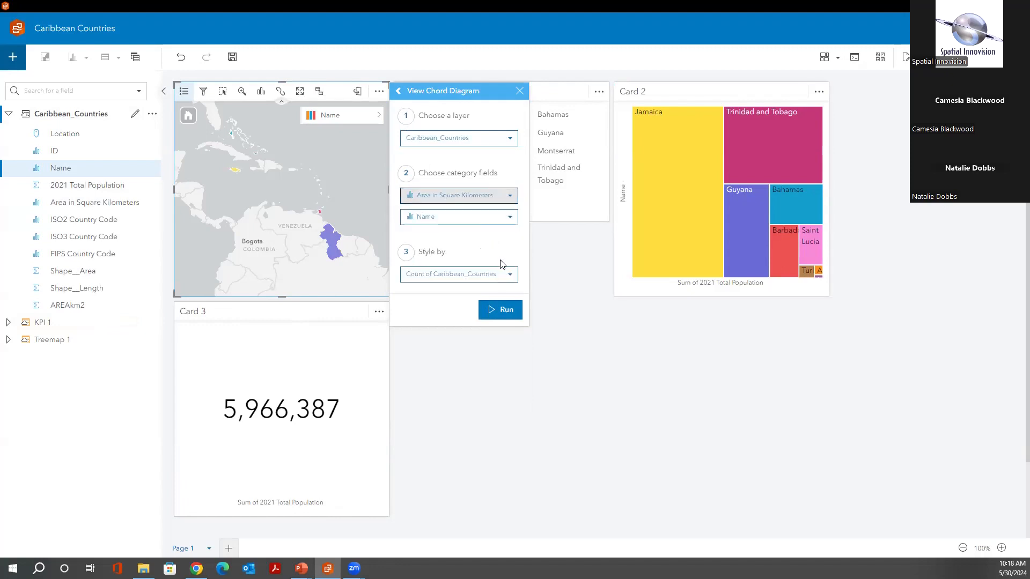
click(499, 275)
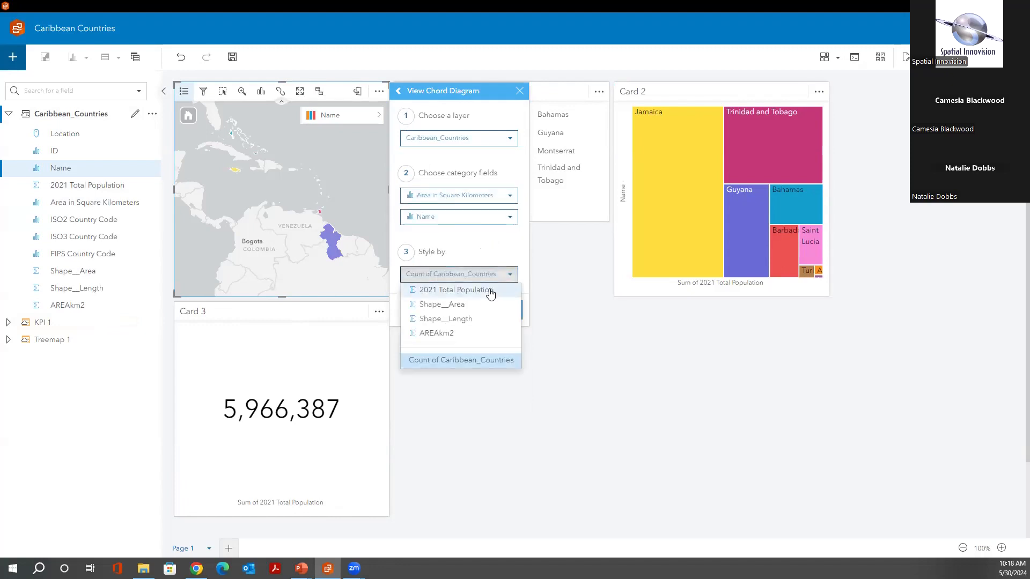
click(490, 291)
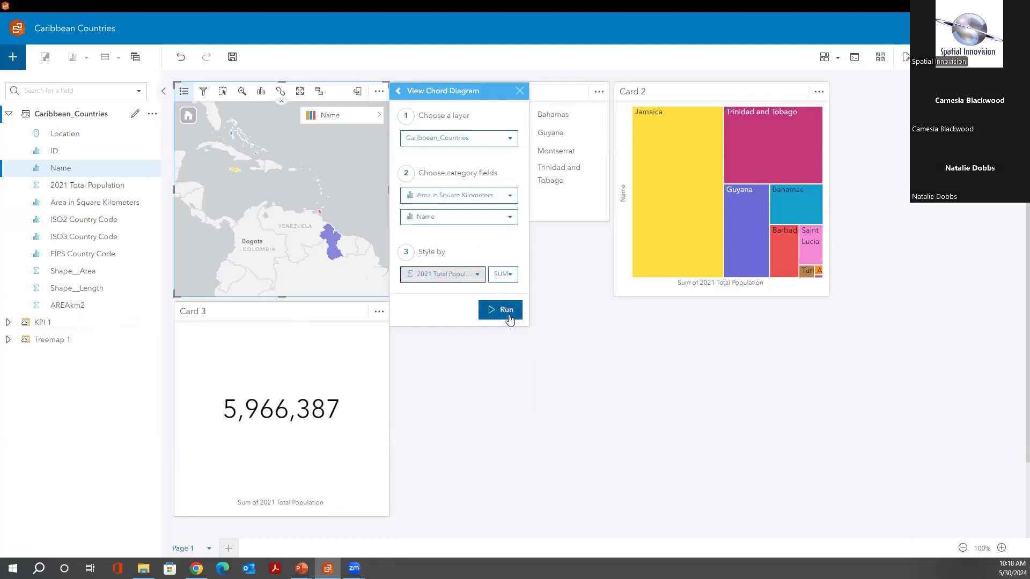
click(507, 310)
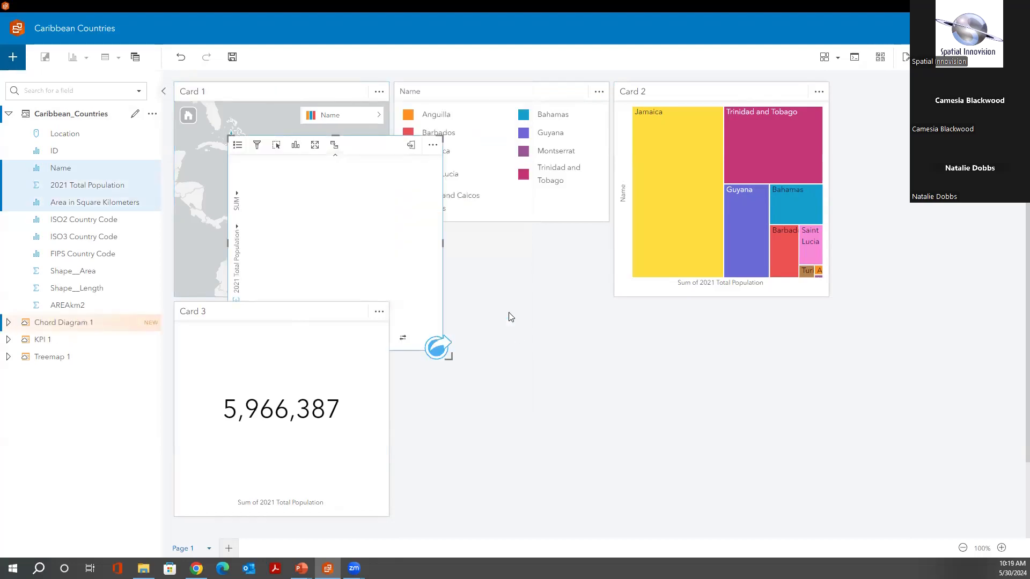
drag(373, 145, 538, 240)
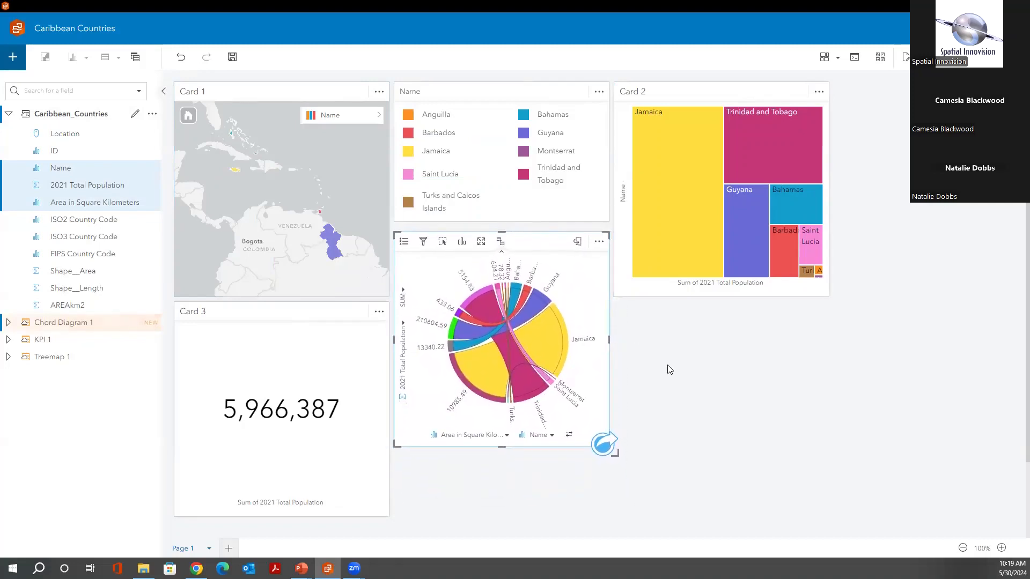
Change the chord diagram card's visualization type to Alluvial Diagram
mouse_move(559, 345)
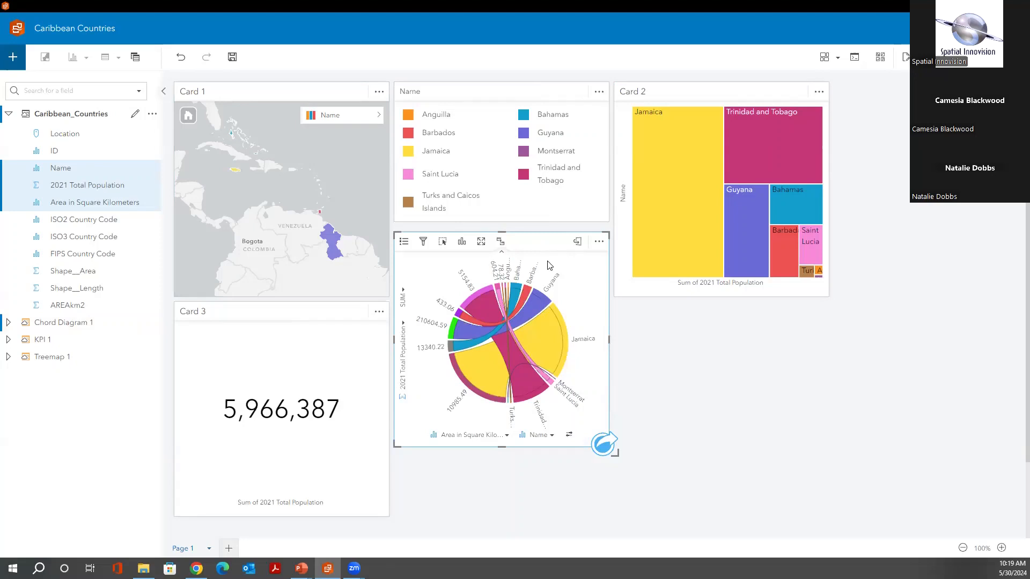
click(462, 244)
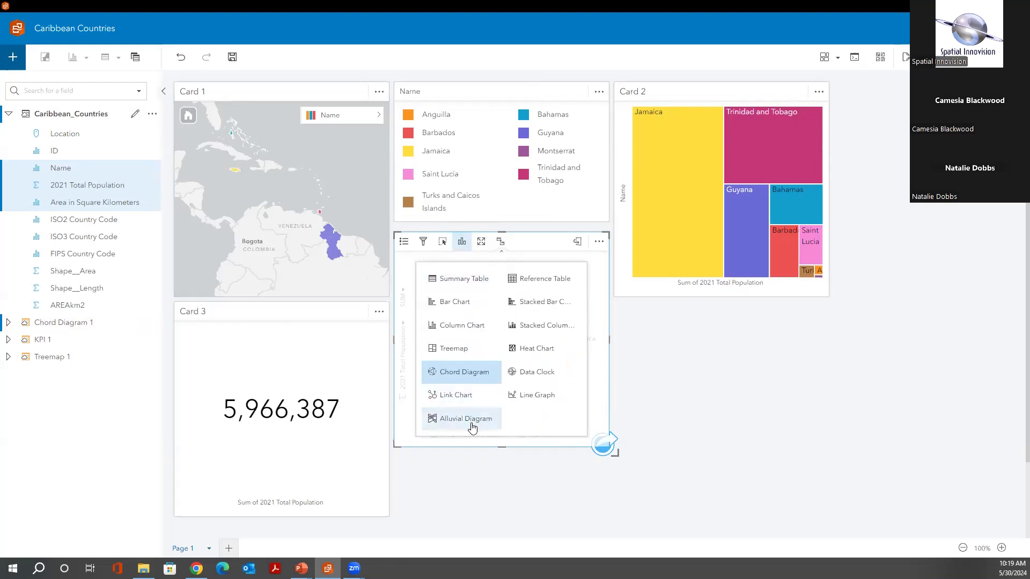
click(472, 425)
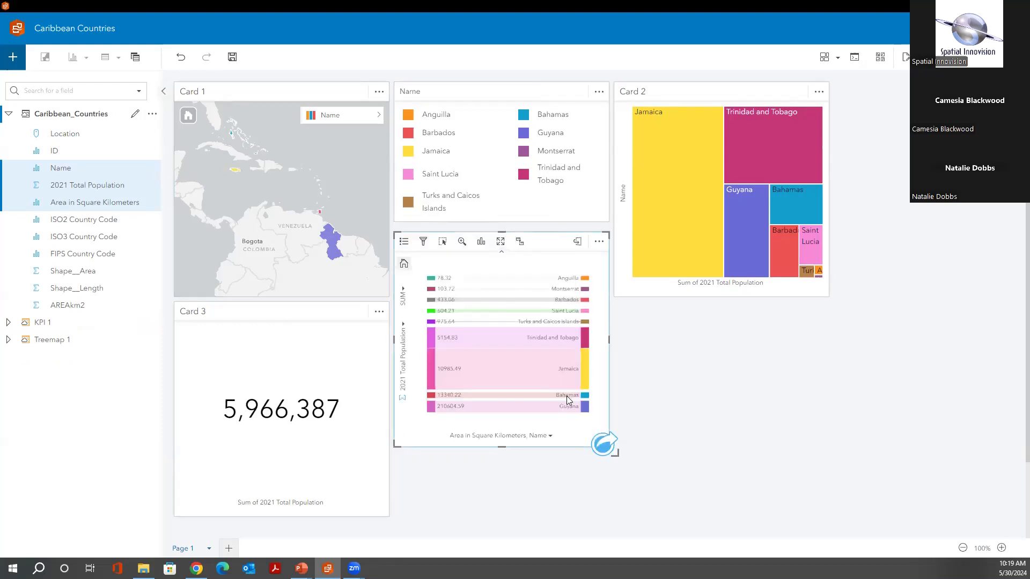
mouse_move(577, 371)
Create a bubble chart from the Name and AREAkm2 fields beside the treemap
click(19, 305)
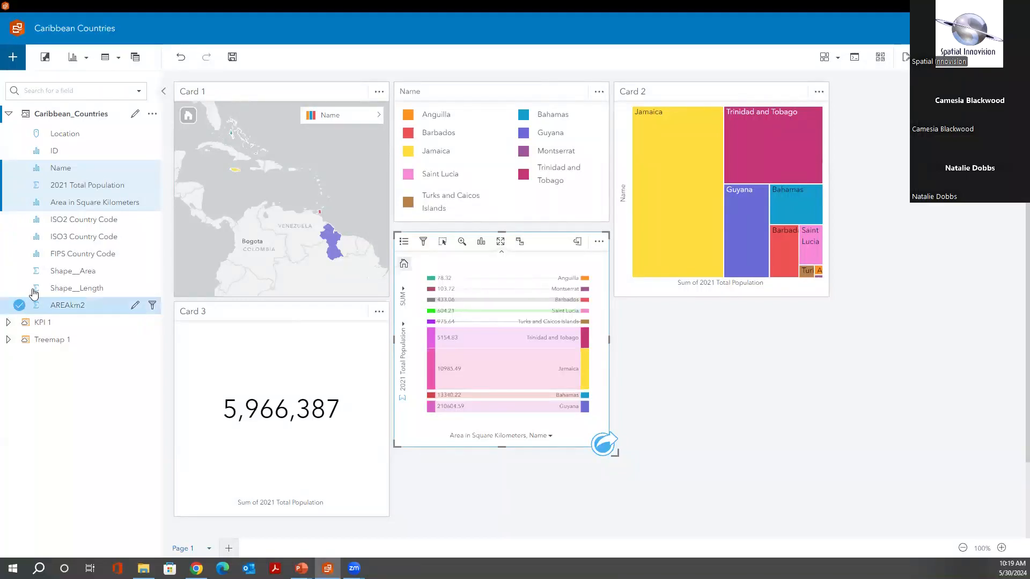
click(53, 169)
drag(54, 169, 939, 211)
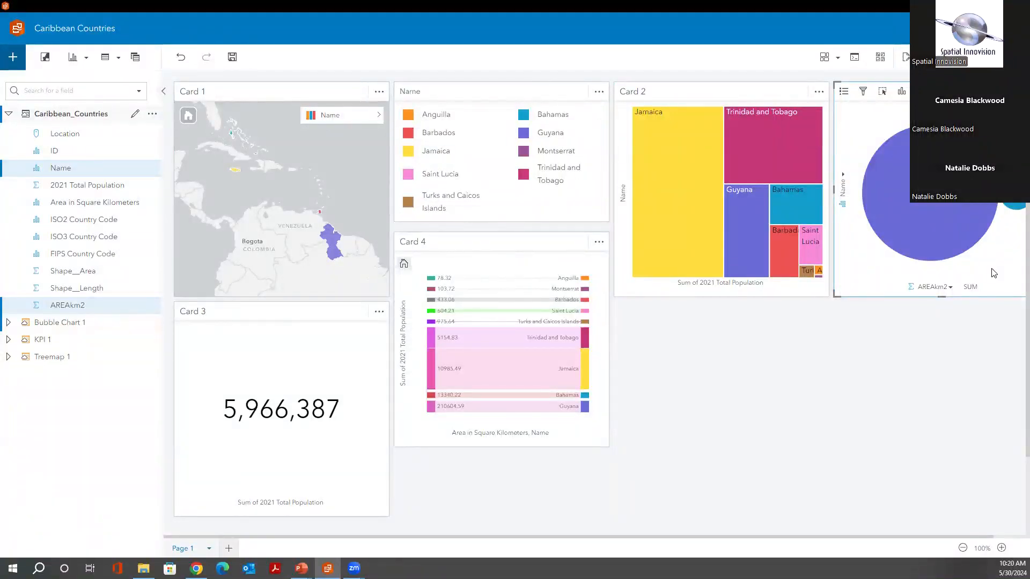
Create a summary table of Name, Area in Square Kilometers, FIPS Country Code and 2021 Total Population below the treemap, widened to show all columns
click(19, 186)
click(19, 202)
click(21, 256)
drag(57, 168, 692, 415)
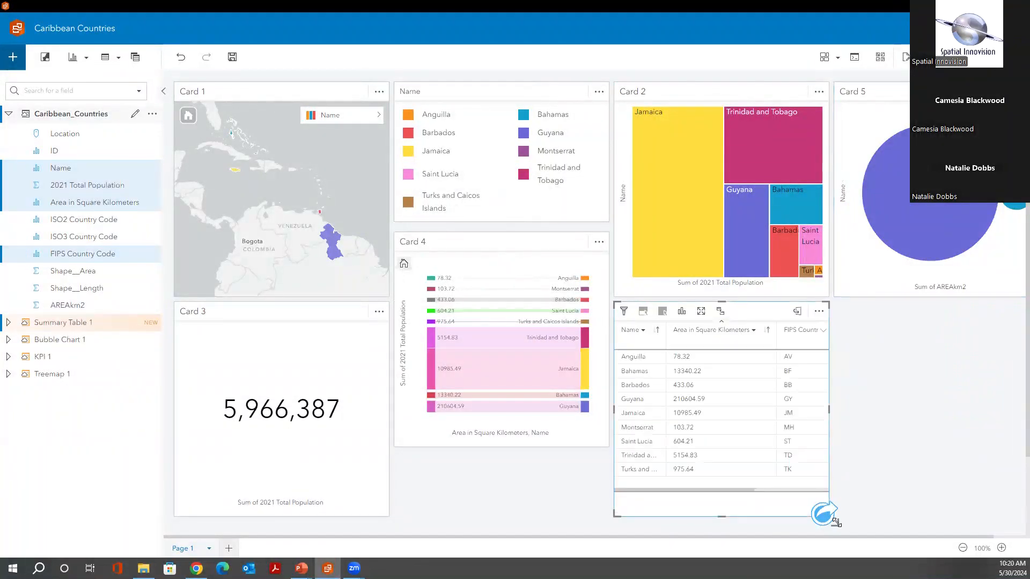
drag(836, 523, 972, 523)
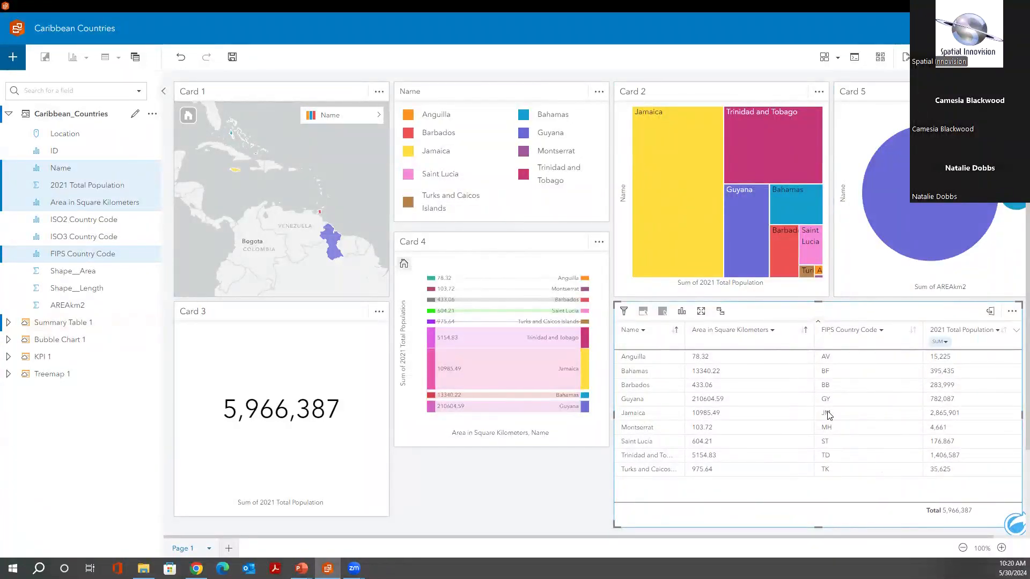
Enable cross filters on the summary table, alluvial diagram, KPI, map, treemap and bubble chart cards
click(720, 311)
click(494, 248)
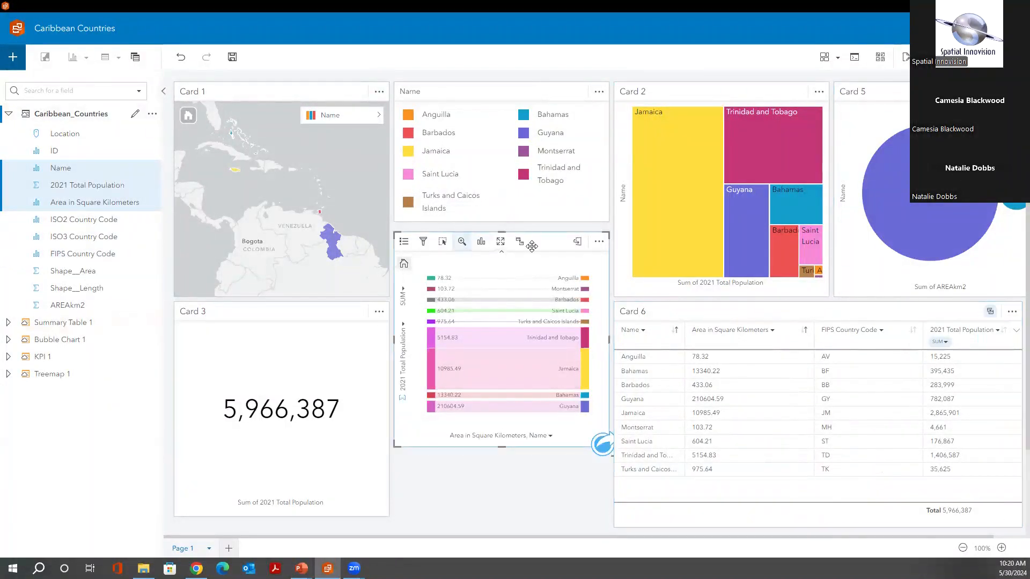
click(311, 314)
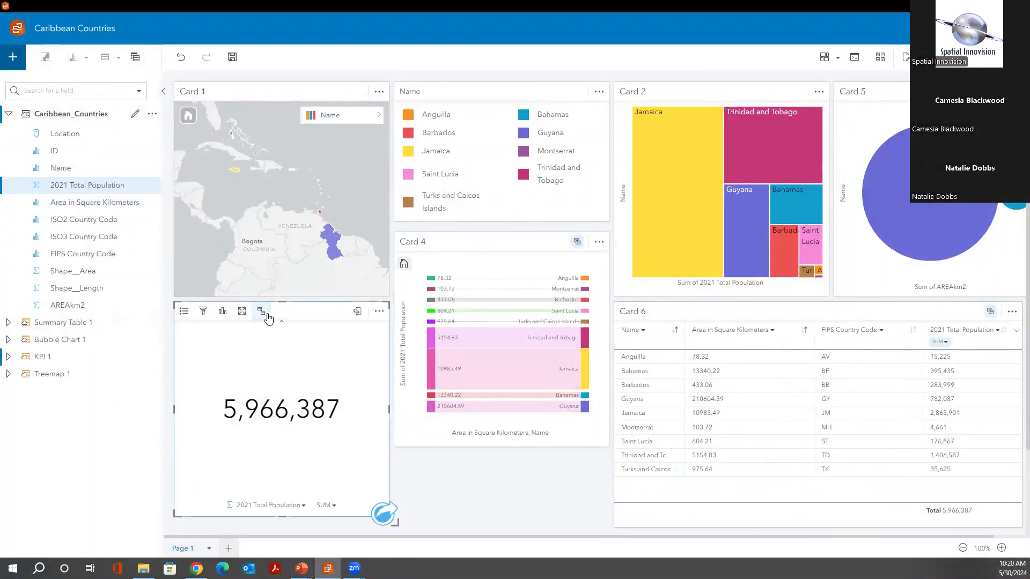
click(271, 87)
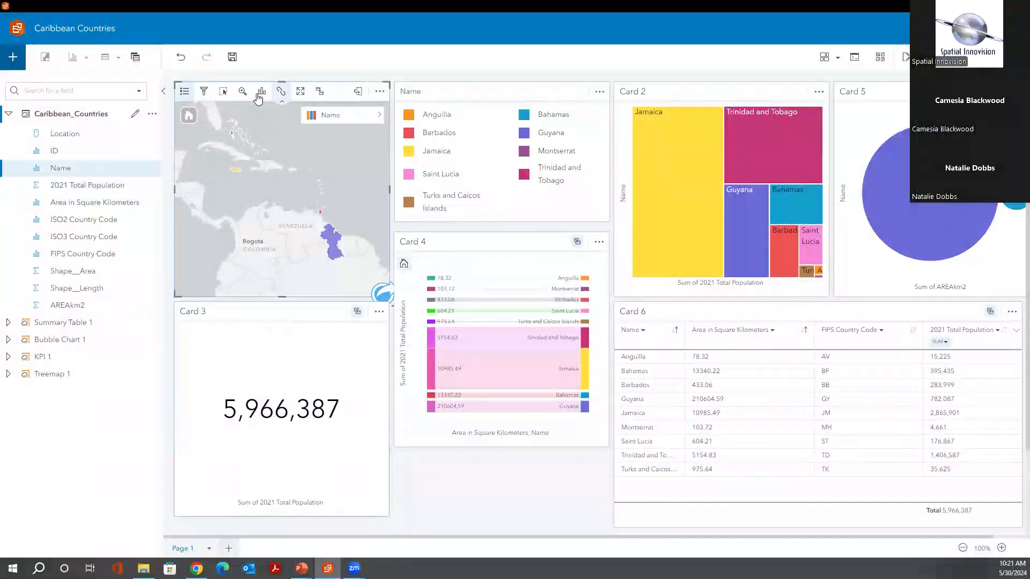
click(714, 93)
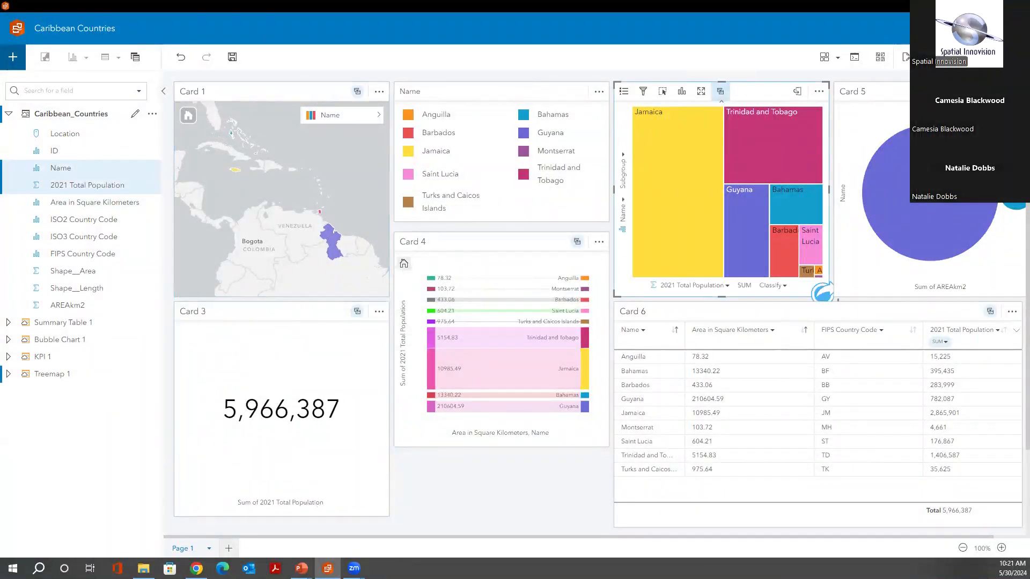
click(874, 92)
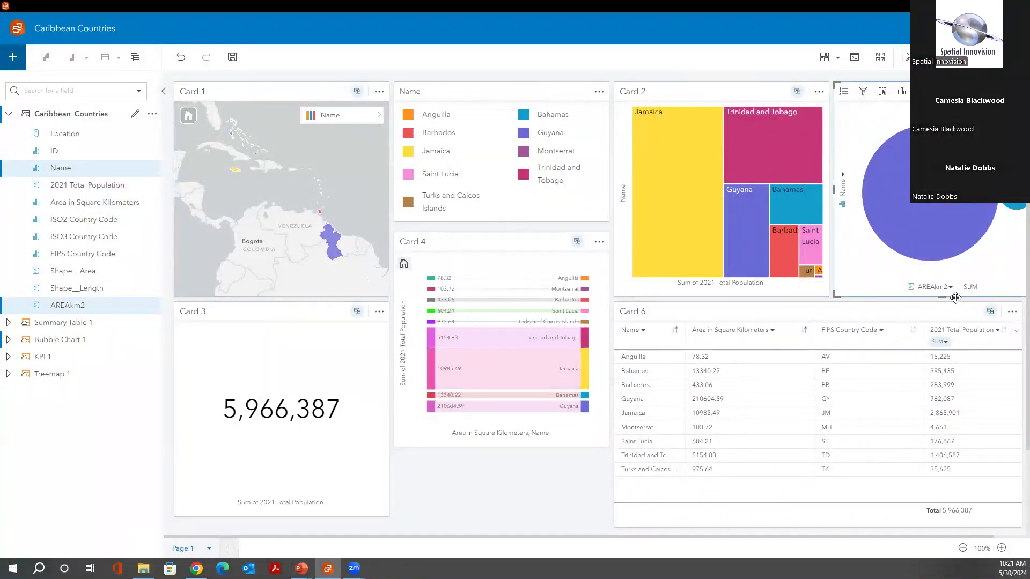
Test the cross filters by selecting Guyana in the bubble chart, and clear the selection
click(934, 202)
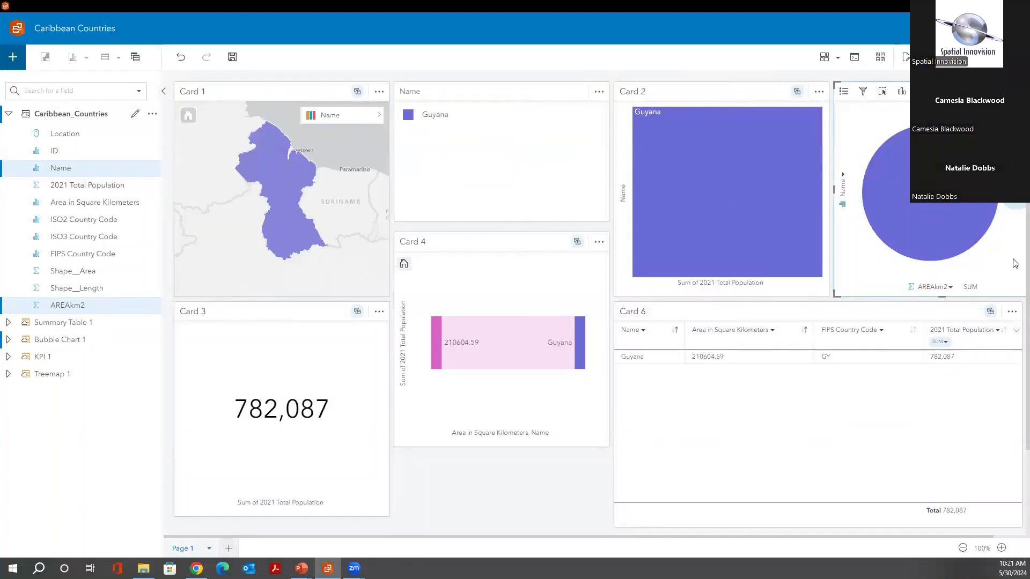
mouse_move(906, 195)
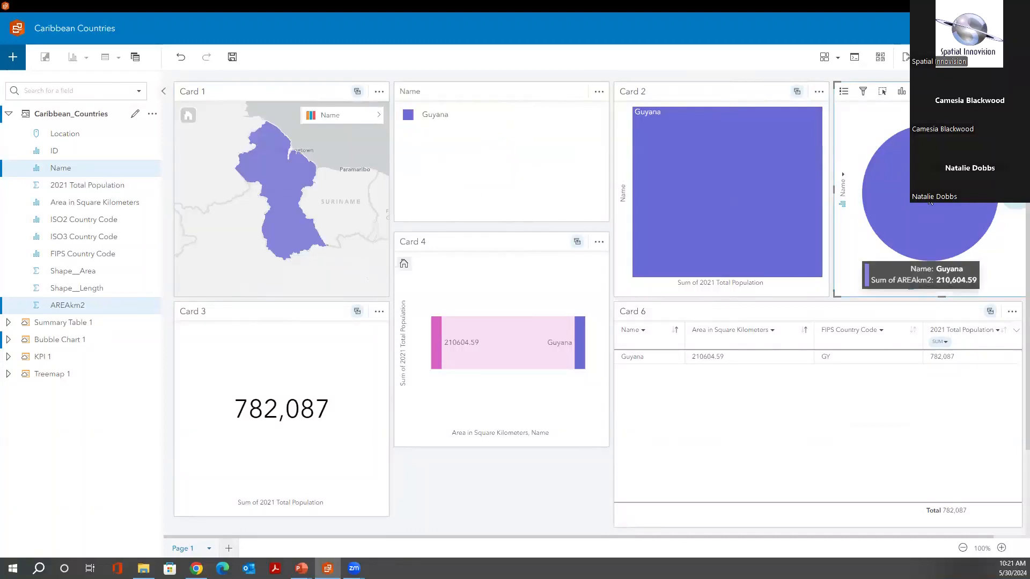
click(1015, 283)
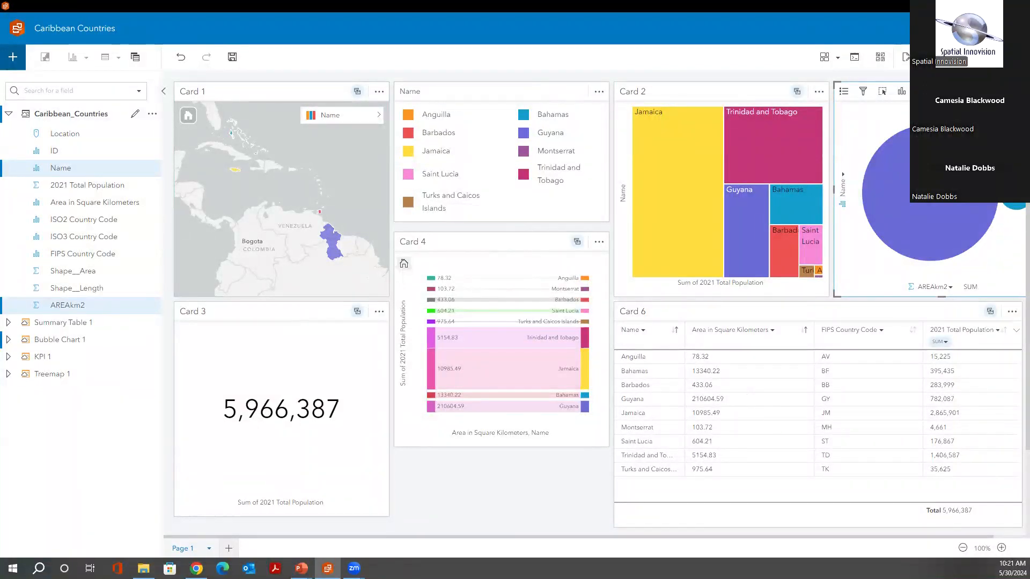
Prepare a report for publishing, titled Caribbean Countries, with tags population and area and description "Population and area information for 9 caribbean countries"
click(932, 57)
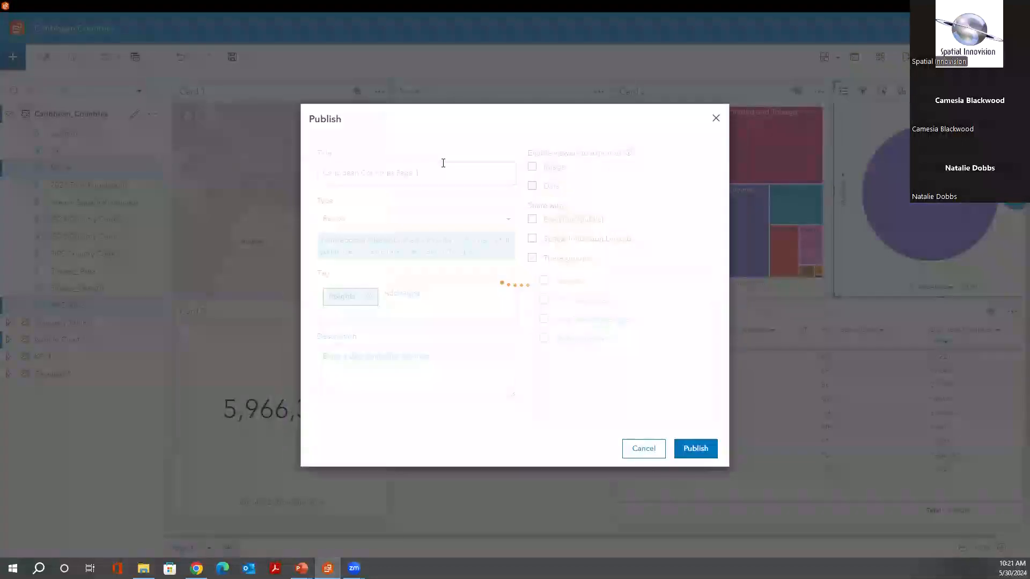
click(439, 176)
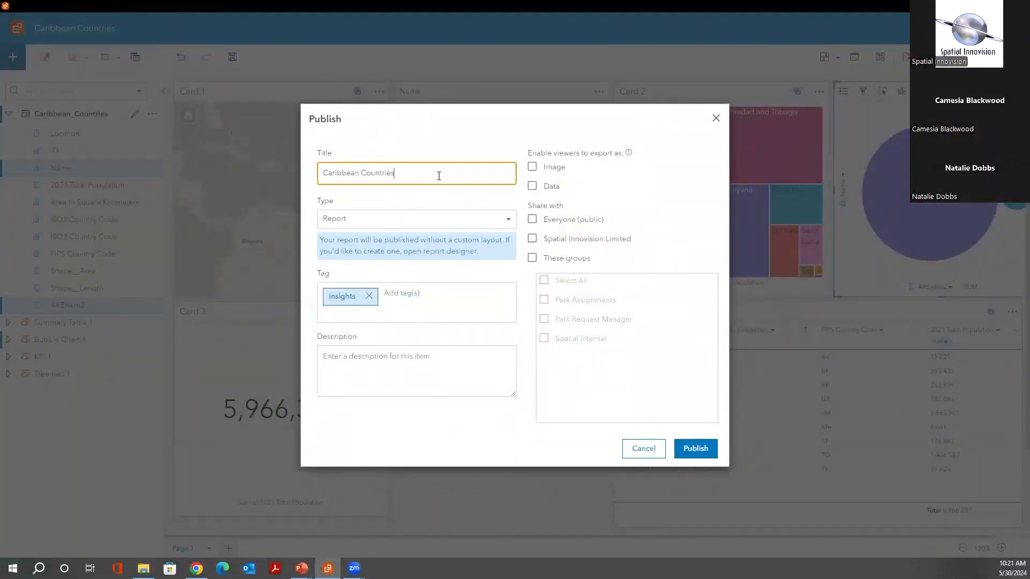
click(397, 295)
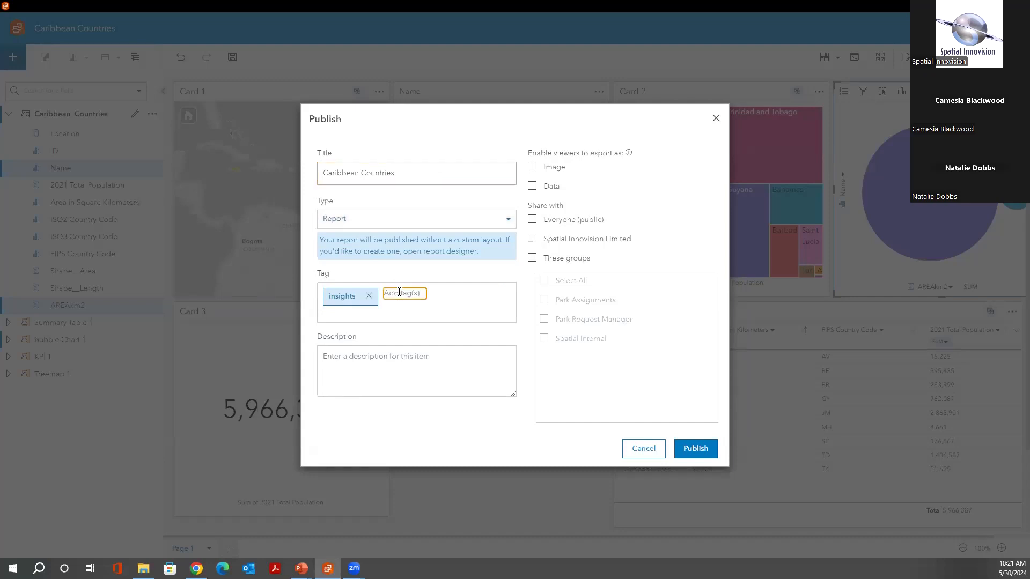
text(population)
key(Return)
text(area)
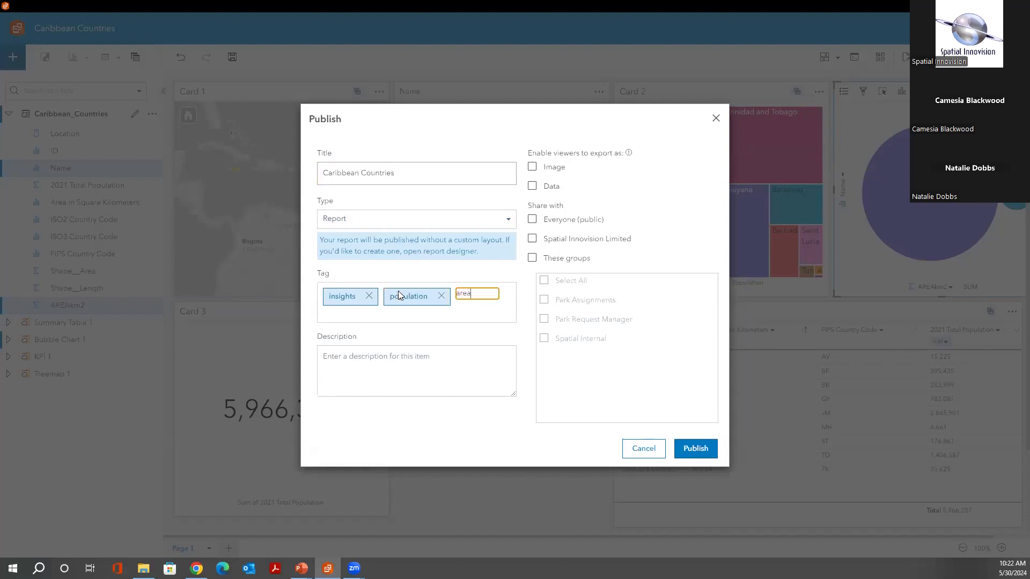
key(Return)
click(353, 373)
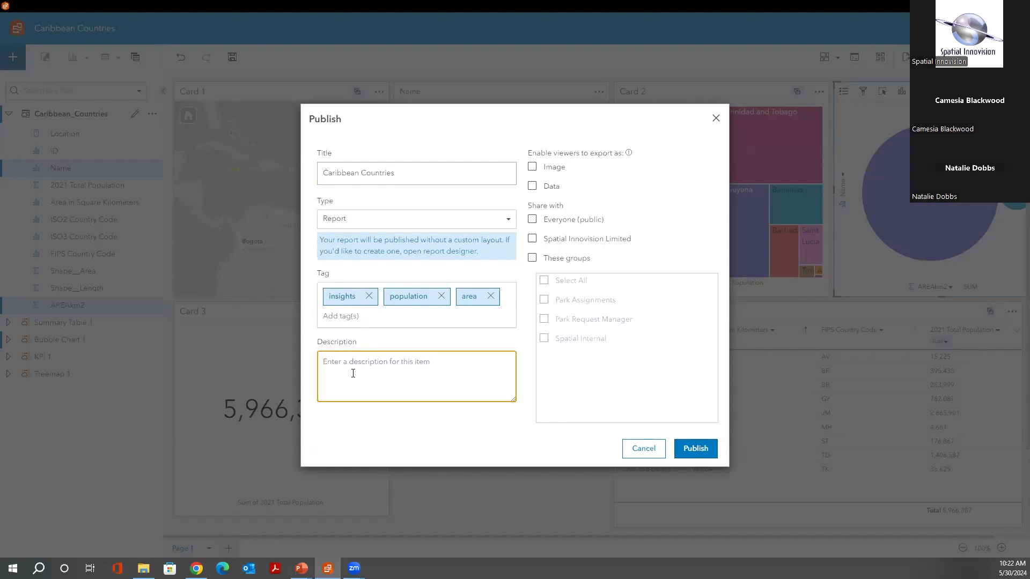
text(Population and area information for 9 caribbean countries)
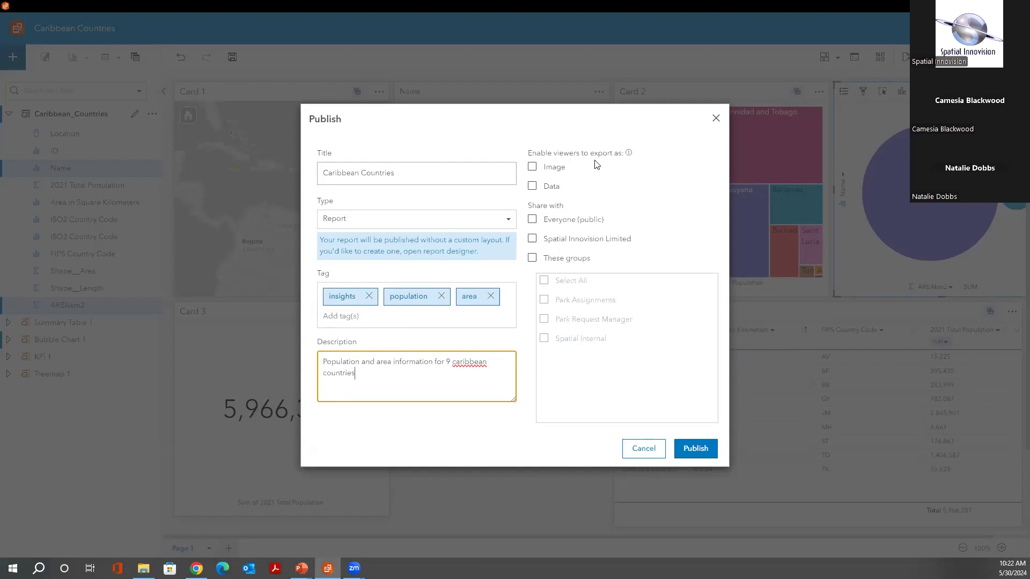
Publish the report with Data export enabled for viewers and shared with Spatial Innovision Limited
click(532, 186)
click(543, 240)
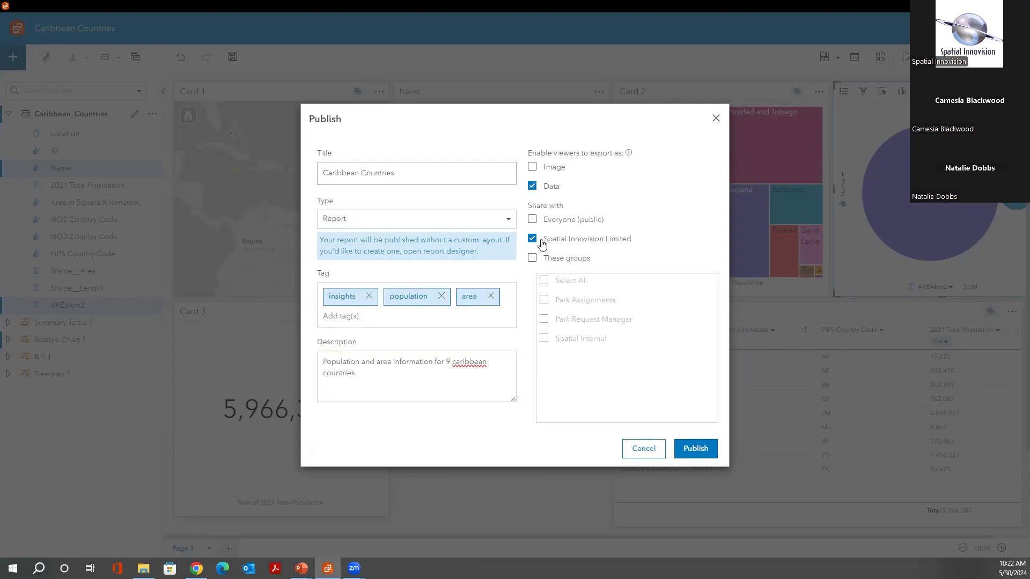
click(696, 448)
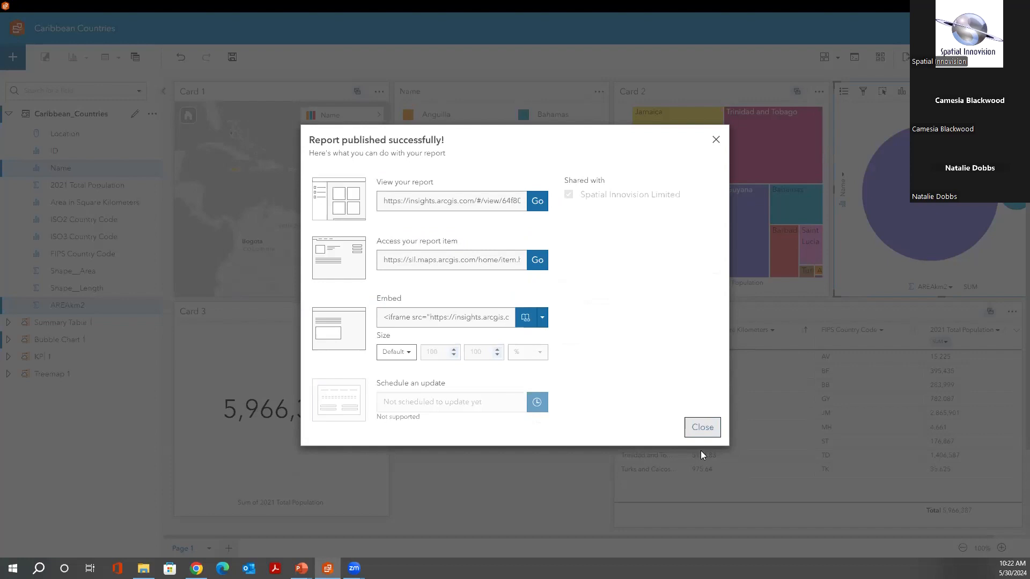
click(702, 430)
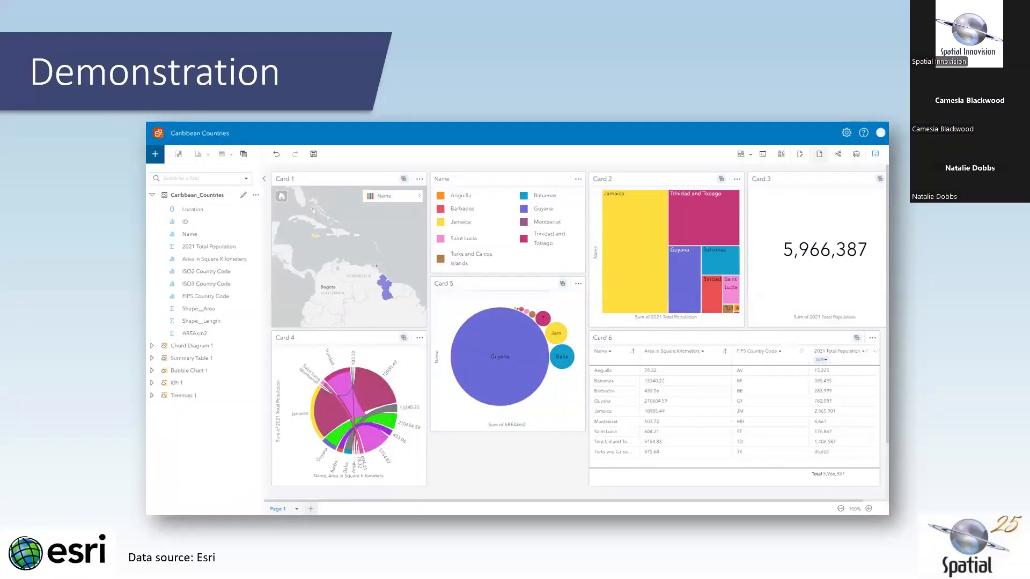
key(Right)
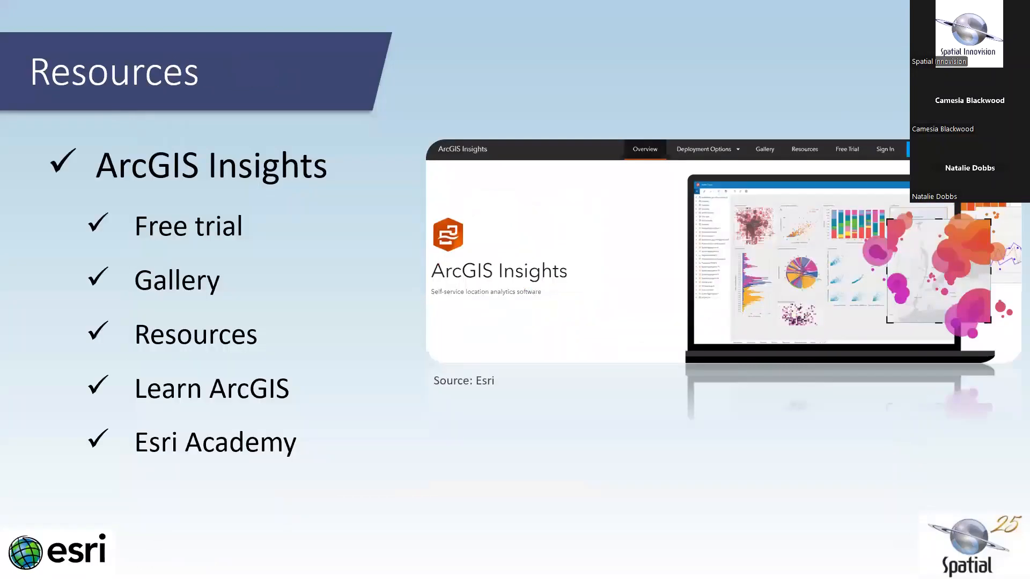